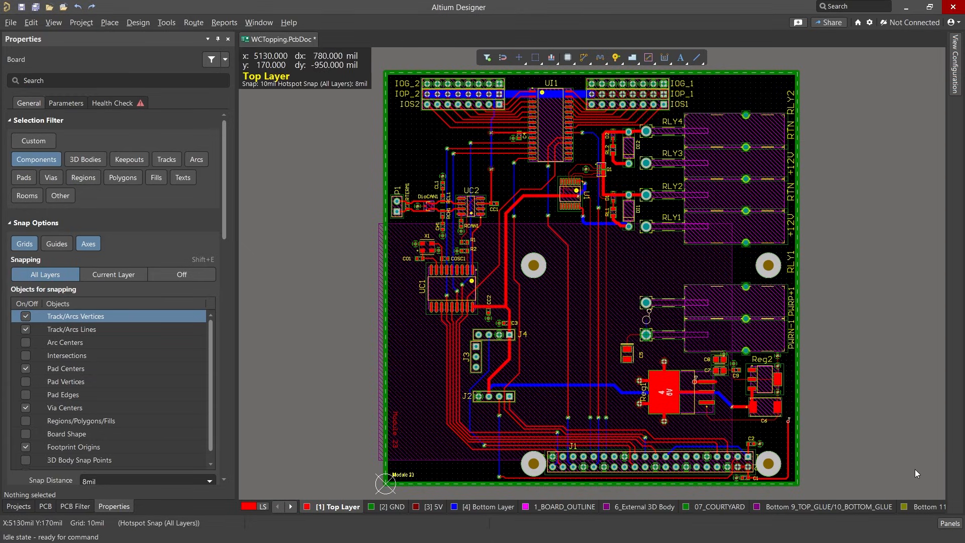
Step: Open the PCB List panel, float it over the workspace and widen it
{"action": "left_click", "coordinate": [949, 523]}
{"action": "left_click", "coordinate": [904, 428]}
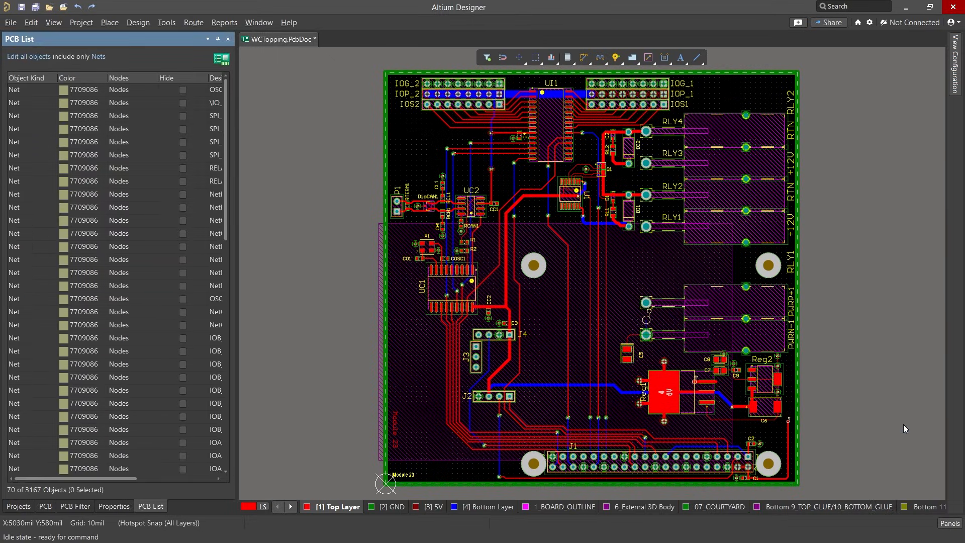
{"action": "left_click_drag", "start_coordinate": [38, 40], "coordinate": [269, 84]}
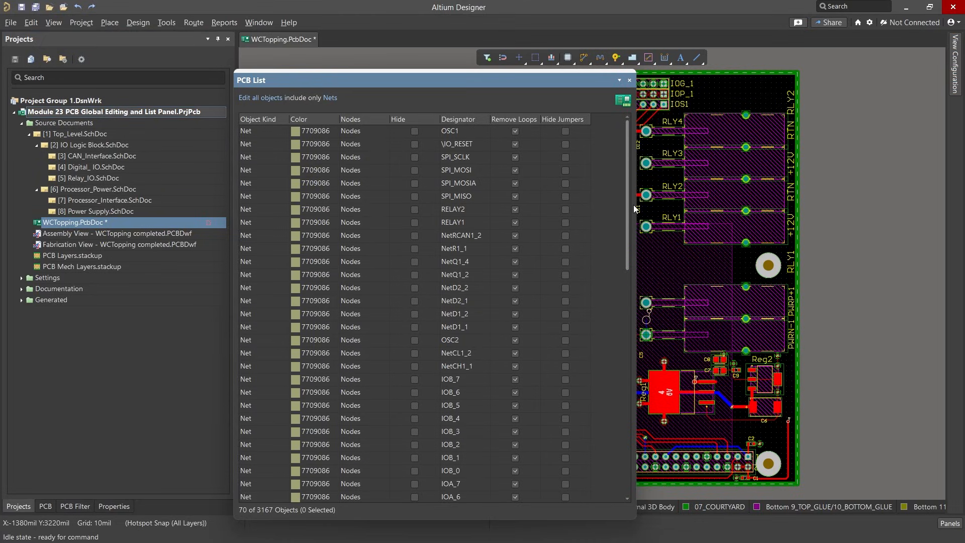
{"action": "left_click_drag", "start_coordinate": [636, 206], "coordinate": [703, 203]}
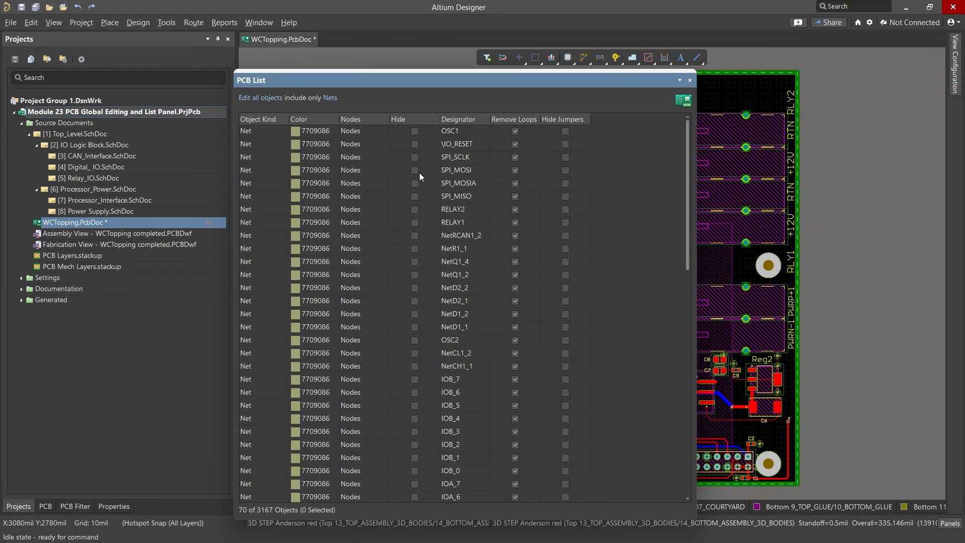
Step: Set the PCB List to View mode for all objects and display all object types
{"action": "left_click", "coordinate": [245, 98]}
{"action": "left_click", "coordinate": [252, 109]}
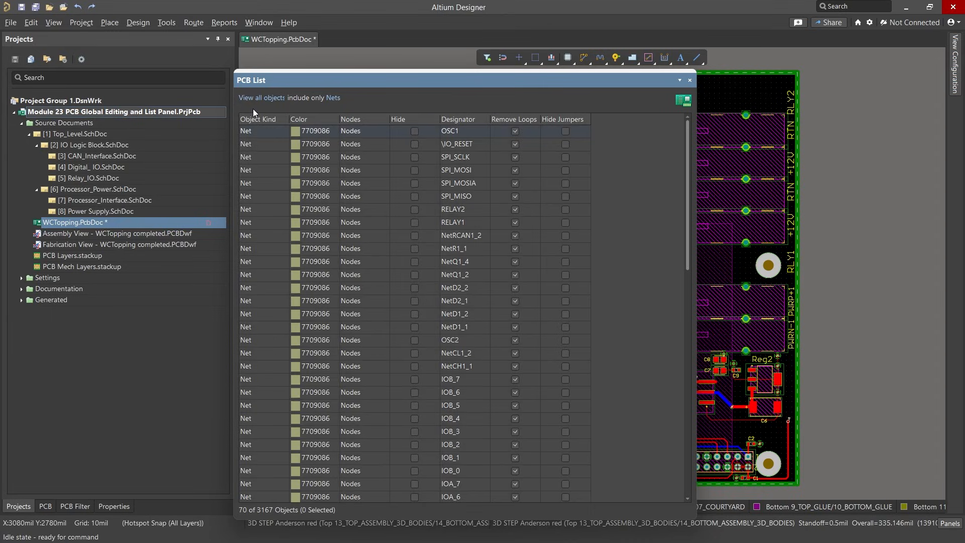
{"action": "left_click", "coordinate": [279, 98]}
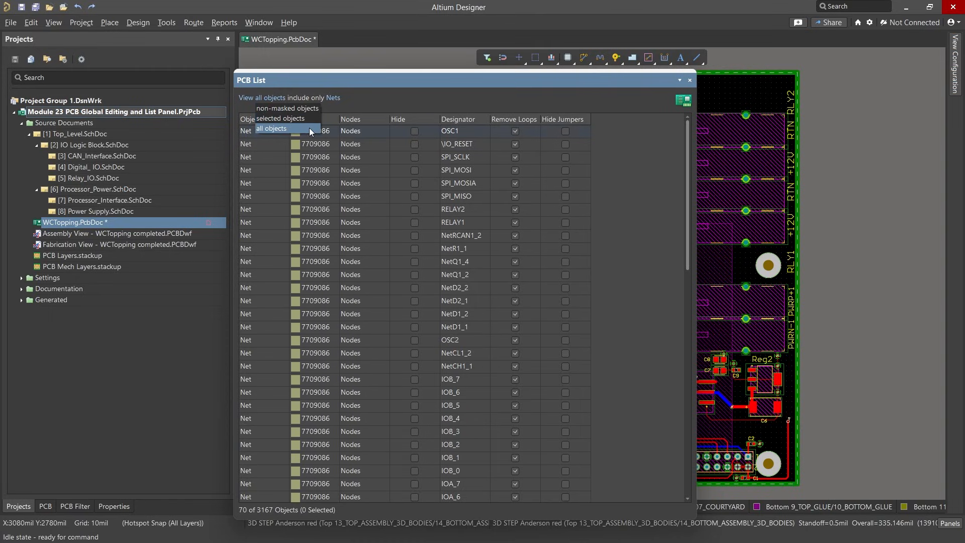
{"action": "left_click", "coordinate": [310, 128]}
{"action": "left_click", "coordinate": [336, 100]}
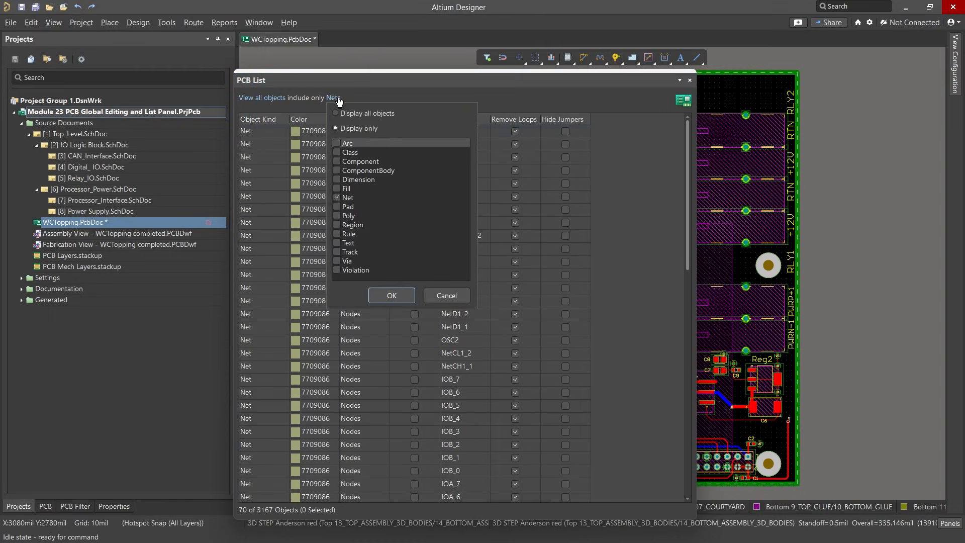
{"action": "left_click", "coordinate": [336, 114]}
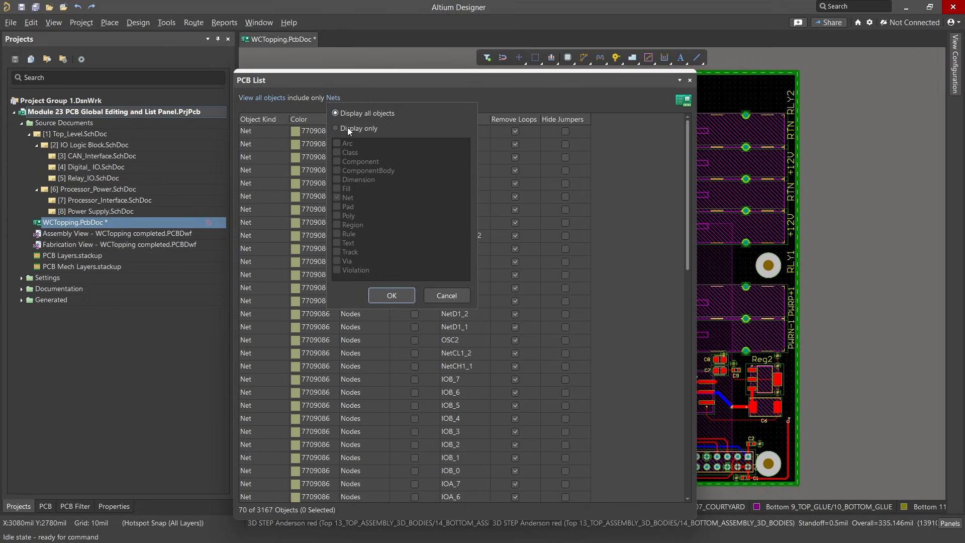
{"action": "left_click", "coordinate": [405, 295]}
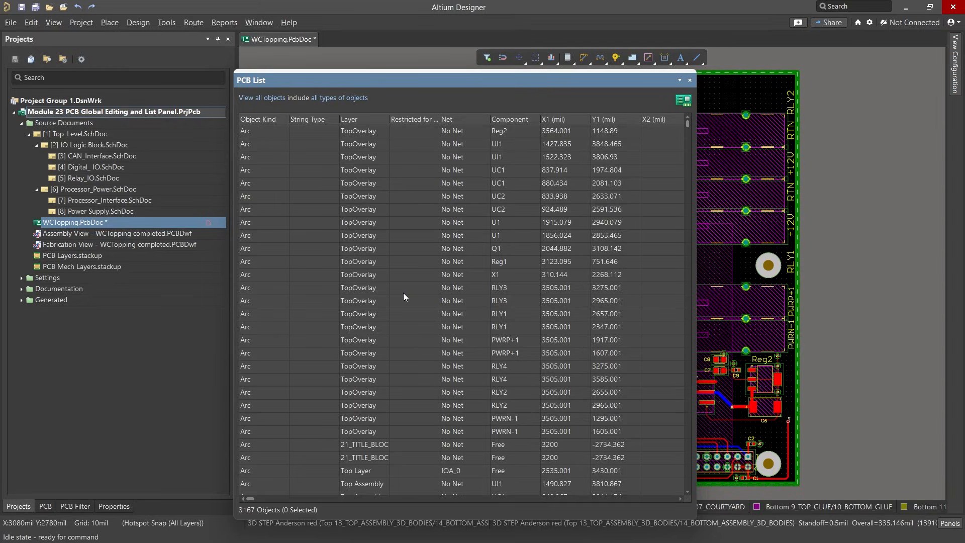
Step: Open the Power Supply schematic and select capacitors C7, C8, C9, C5 and C6 together
{"action": "double_click", "coordinate": [101, 212]}
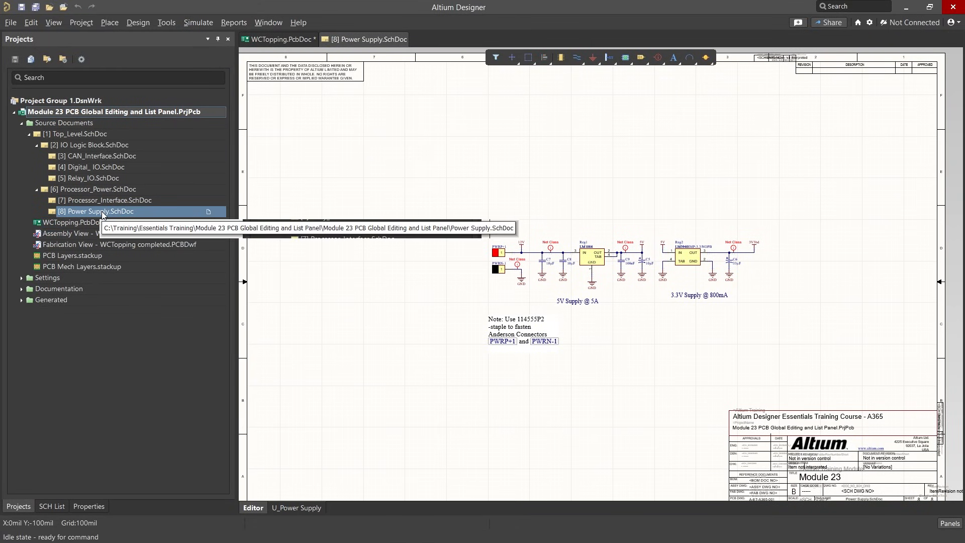
{"action": "left_click", "coordinate": [167, 23]}
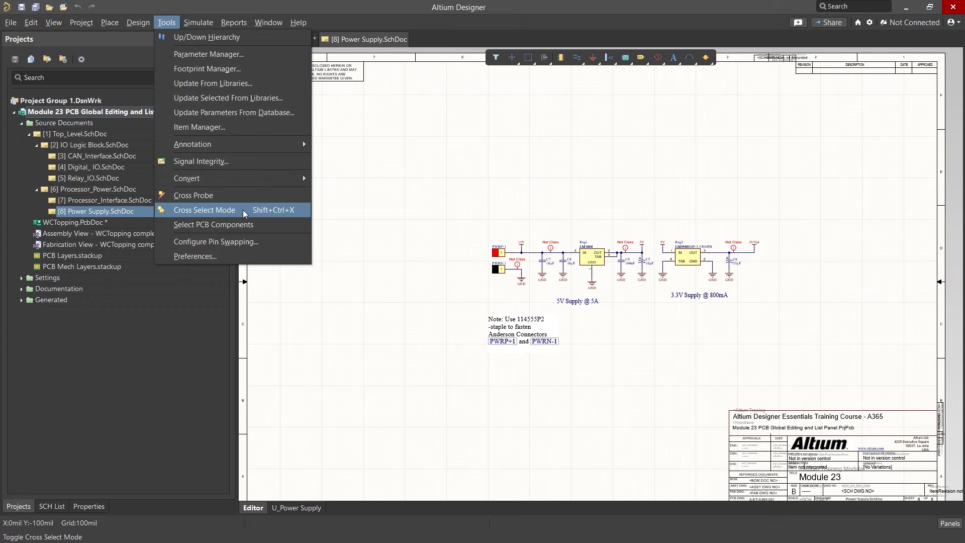
{"action": "left_click", "coordinate": [418, 218]}
{"action": "scroll", "coordinate": [627, 267], "scroll_direction": "up", "scroll_amount": 3, "text": "ctrl"}
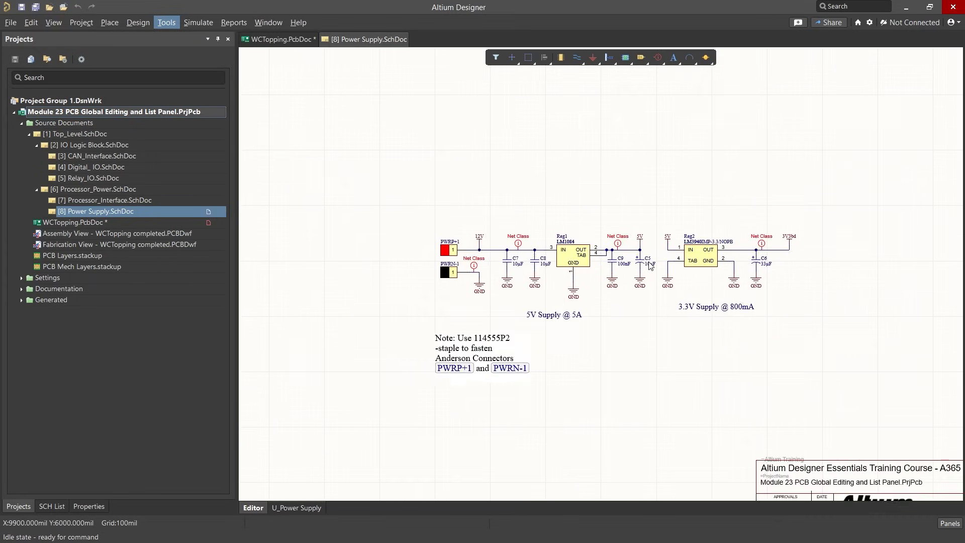
{"action": "left_click", "coordinate": [378, 264]}
{"action": "left_click", "coordinate": [427, 261], "text": "shift"}
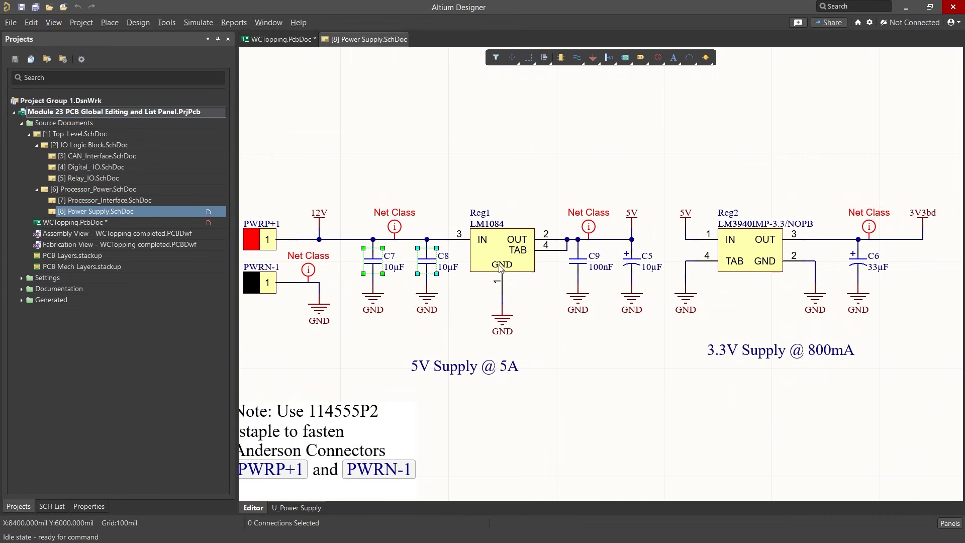
{"action": "left_click", "coordinate": [578, 261], "text": "shift"}
{"action": "left_click", "coordinate": [631, 261], "text": "shift"}
{"action": "left_click", "coordinate": [860, 258], "text": "shift"}
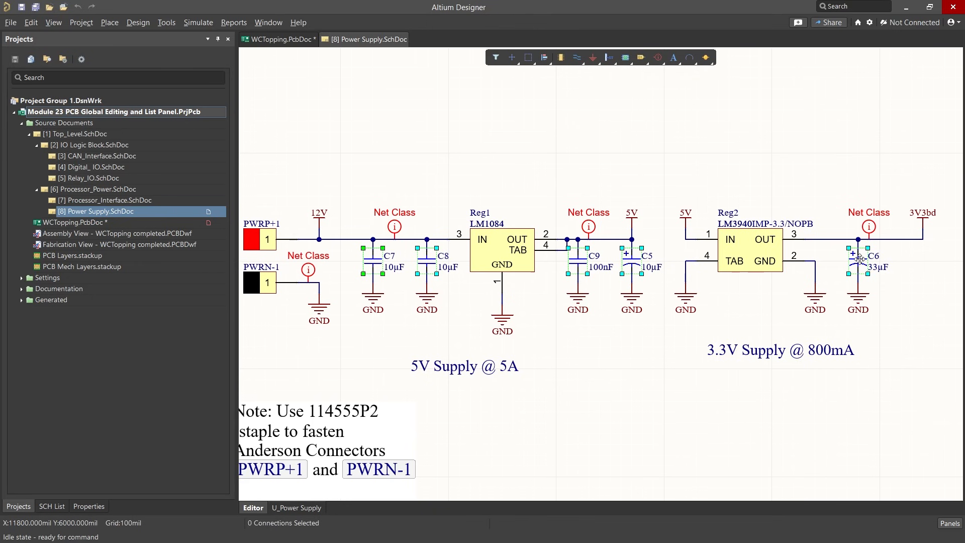
Step: Return to WCTopping.PcbDoc, move the PCB List off the capacitors, and set it to edit selected objects
{"action": "left_click", "coordinate": [282, 40]}
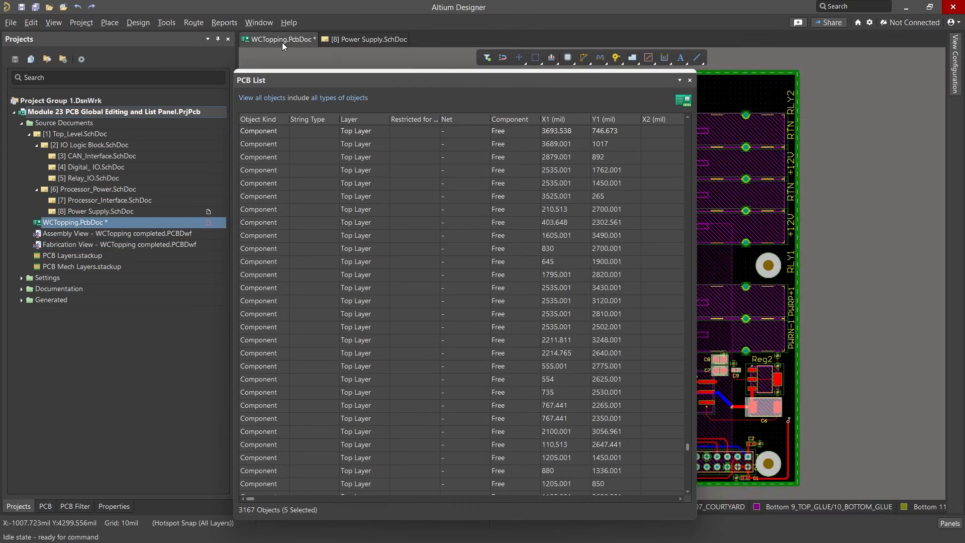
{"action": "left_click_drag", "start_coordinate": [484, 87], "coordinate": [281, 83]}
{"action": "scroll", "coordinate": [702, 384], "scroll_direction": "up", "scroll_amount": 3, "text": "ctrl"}
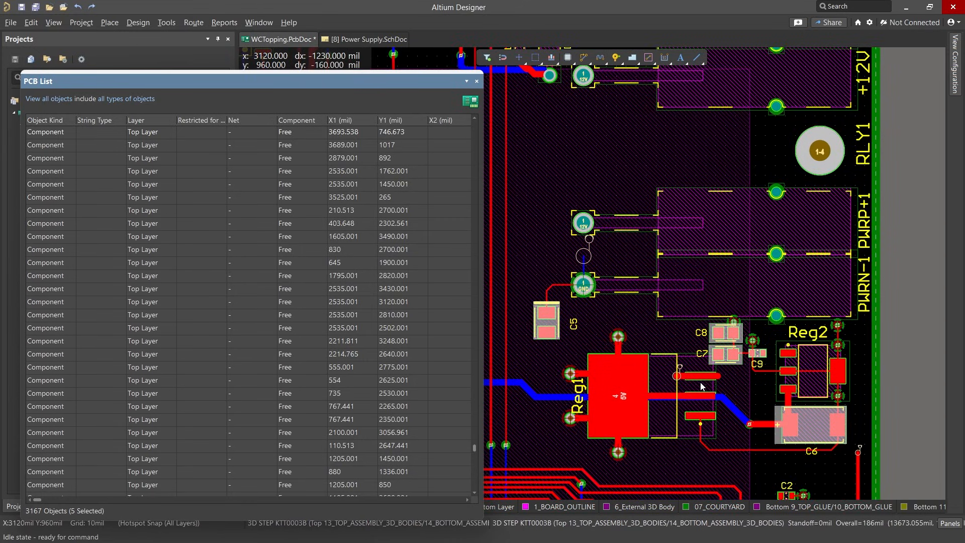
{"action": "left_click", "coordinate": [32, 99]}
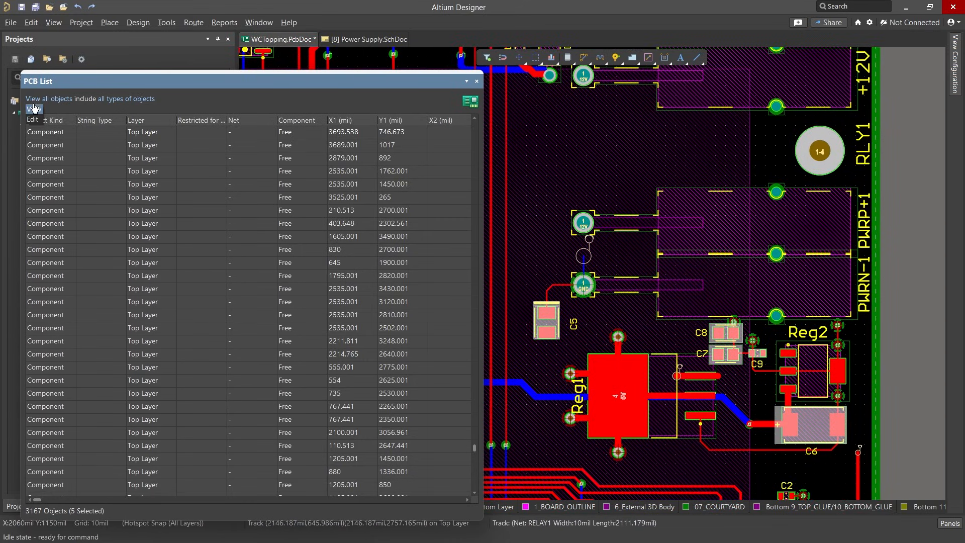
{"action": "left_click", "coordinate": [38, 121]}
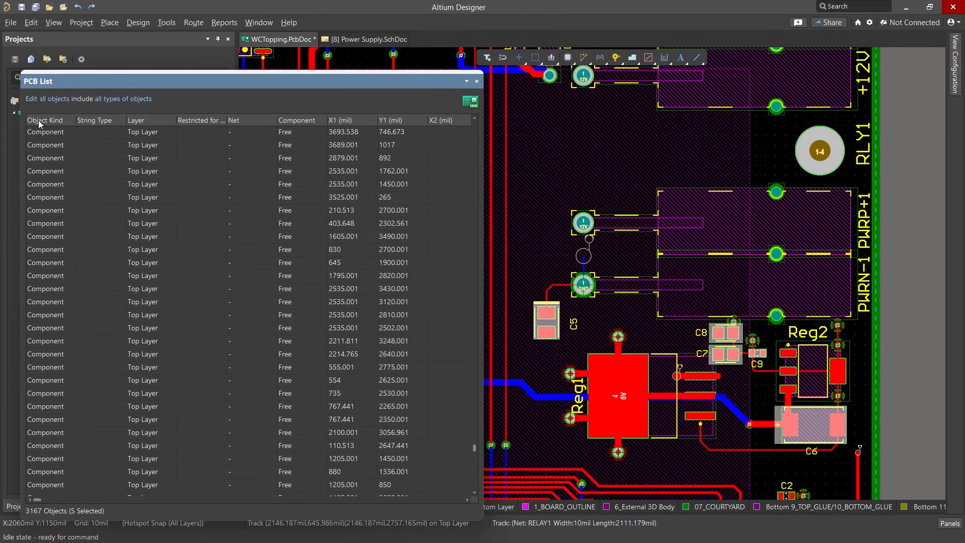
{"action": "left_click", "coordinate": [60, 99]}
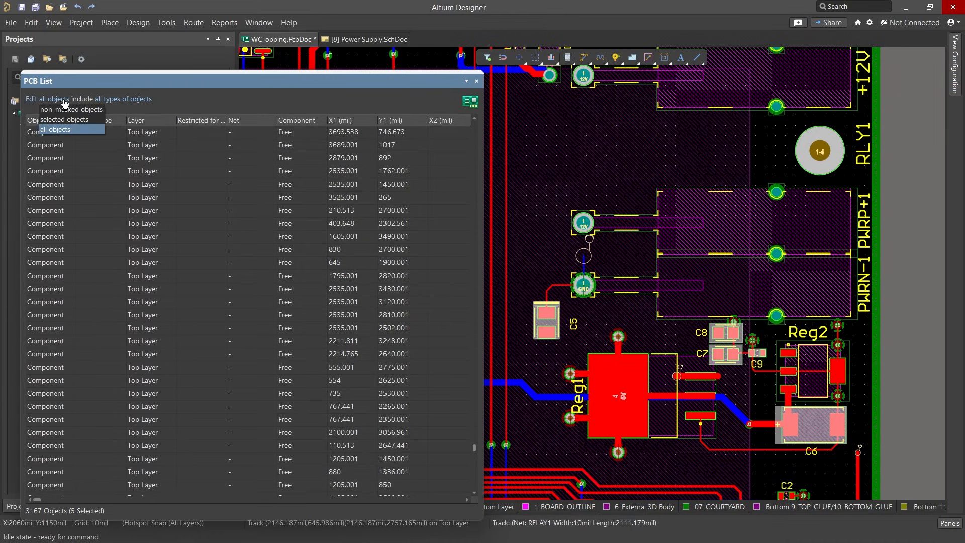
{"action": "left_click", "coordinate": [98, 119]}
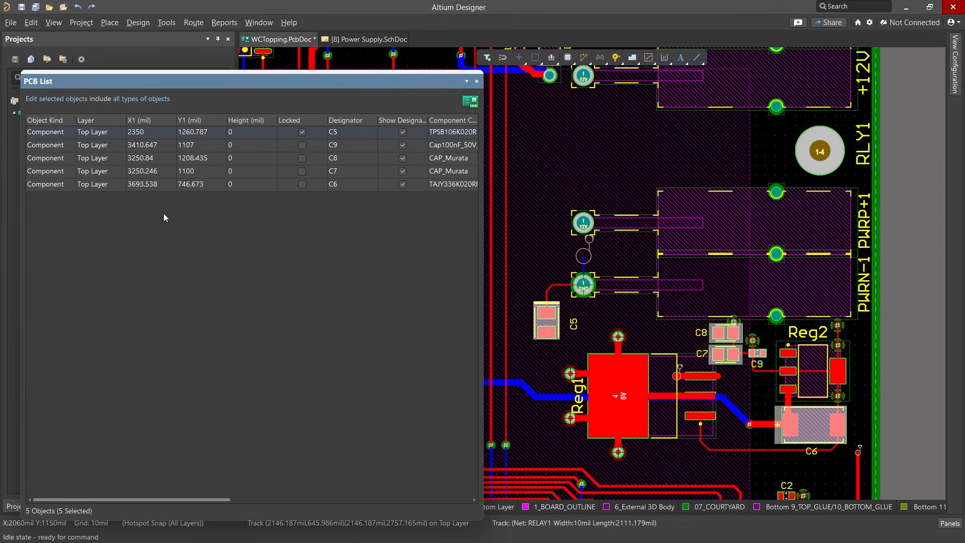
Step: Copy C5's Locked setting to C9, C8, C7 and C6 in the PCB List
{"action": "left_click", "coordinate": [302, 132]}
{"action": "left_click", "coordinate": [302, 132]}
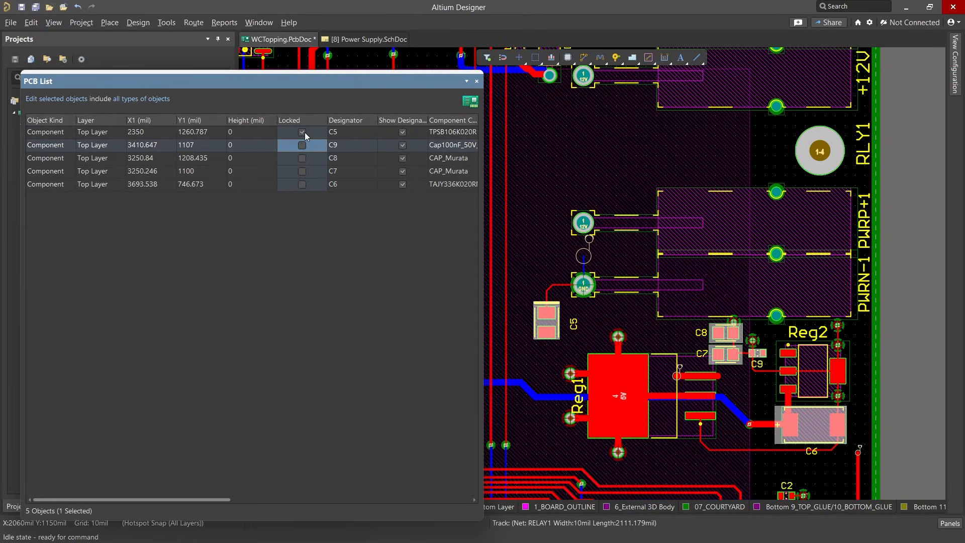
{"action": "left_click", "coordinate": [316, 131]}
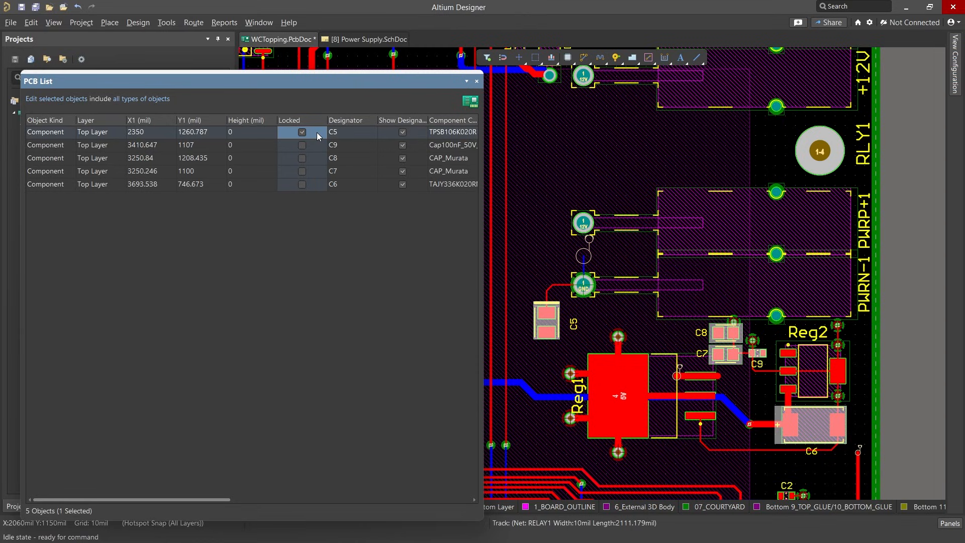
{"action": "left_click", "coordinate": [316, 148]}
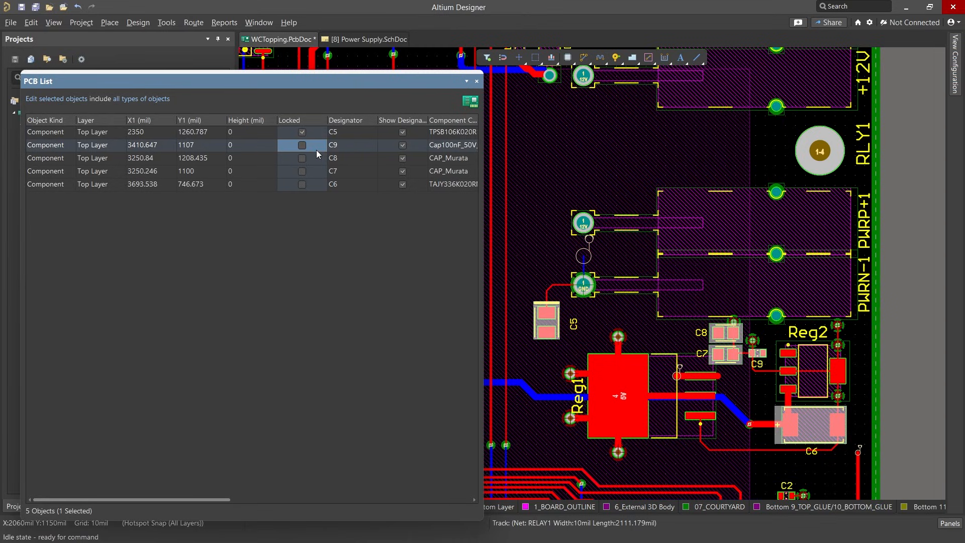
{"action": "left_click", "coordinate": [312, 184], "text": "shift"}
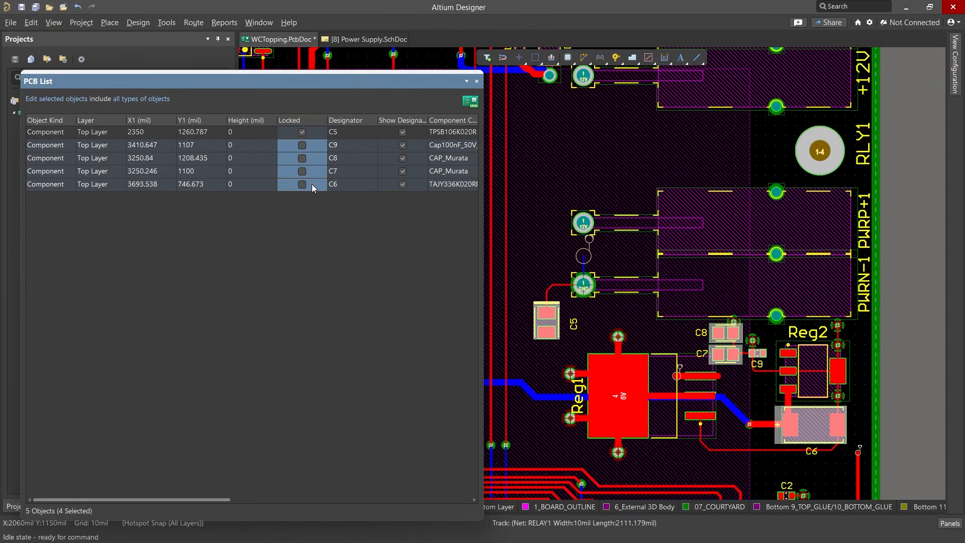
{"action": "key", "text": "ctrl+v"}
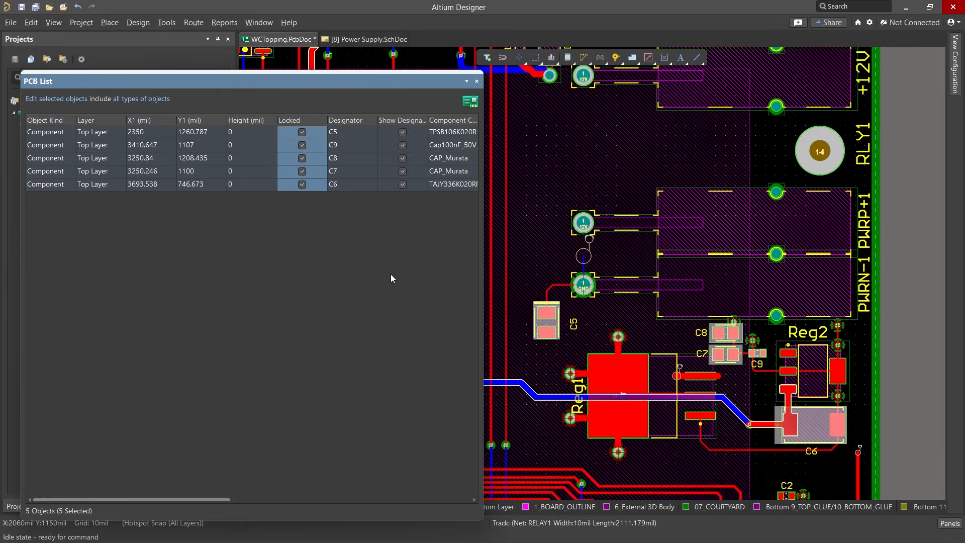
Step: Clear the selection and reselect C6, C7, C8, C9 and C5 directly on the board
{"action": "left_click", "coordinate": [775, 460]}
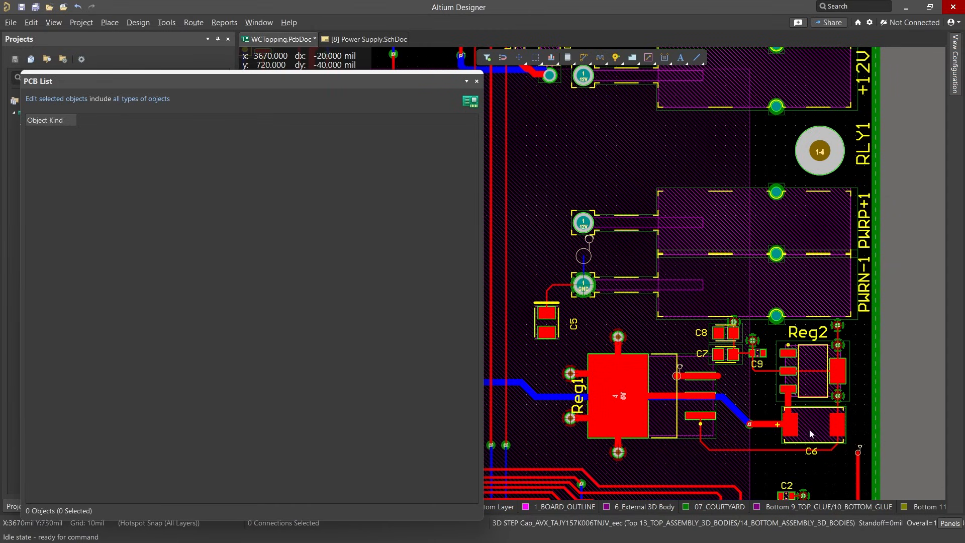
{"action": "left_click", "coordinate": [794, 447]}
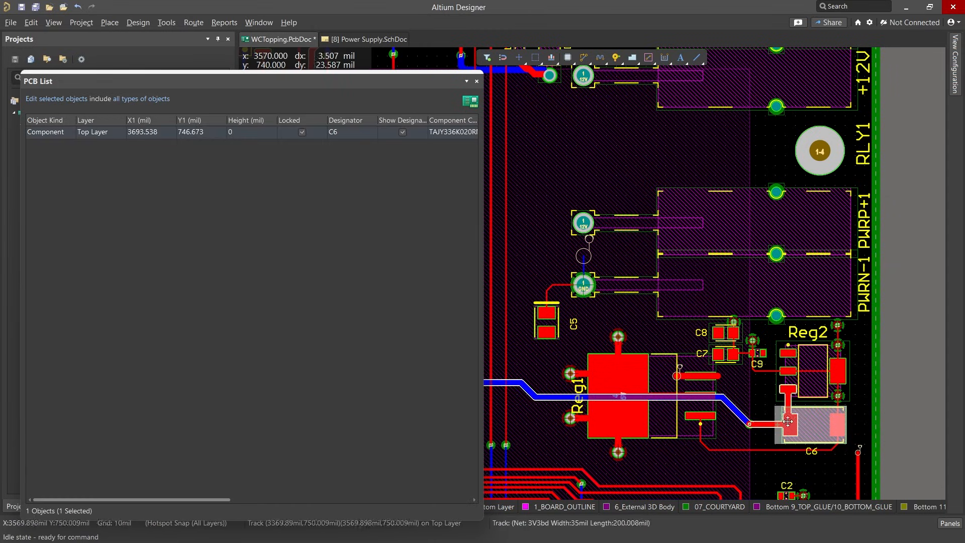
{"action": "scroll", "coordinate": [731, 345], "scroll_direction": "up", "scroll_amount": 3, "text": "ctrl"}
{"action": "left_click_drag", "start_coordinate": [731, 399], "coordinate": [716, 344], "text": "shift"}
{"action": "scroll", "coordinate": [717, 338], "scroll_direction": "down", "scroll_amount": 2, "text": "ctrl"}
{"action": "left_click_drag", "start_coordinate": [538, 342], "coordinate": [519, 322], "text": "shift"}
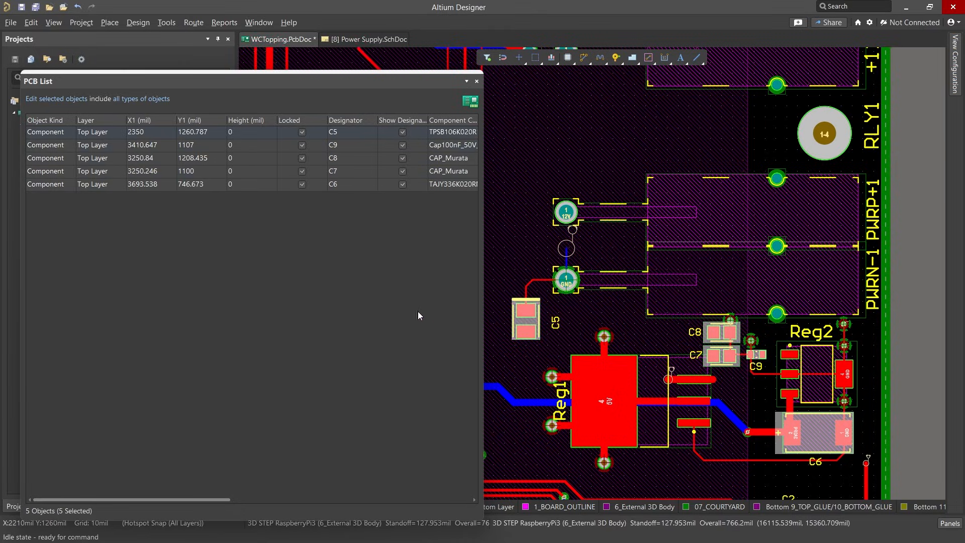
Step: Move the PCB List clear of the docked panels and unlock all five selected capacitors through their shared properties
{"action": "left_click_drag", "start_coordinate": [270, 86], "coordinate": [490, 76]}
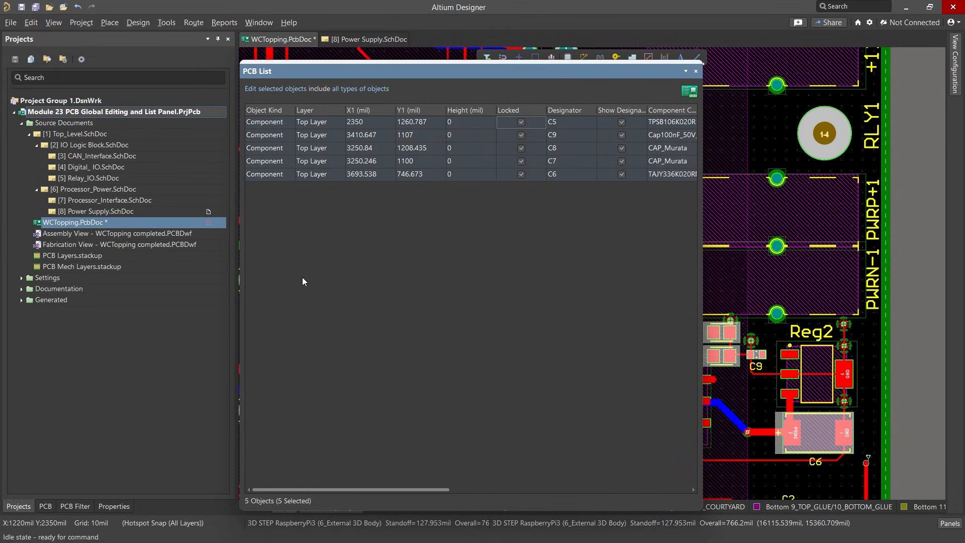
{"action": "left_click", "coordinate": [114, 506]}
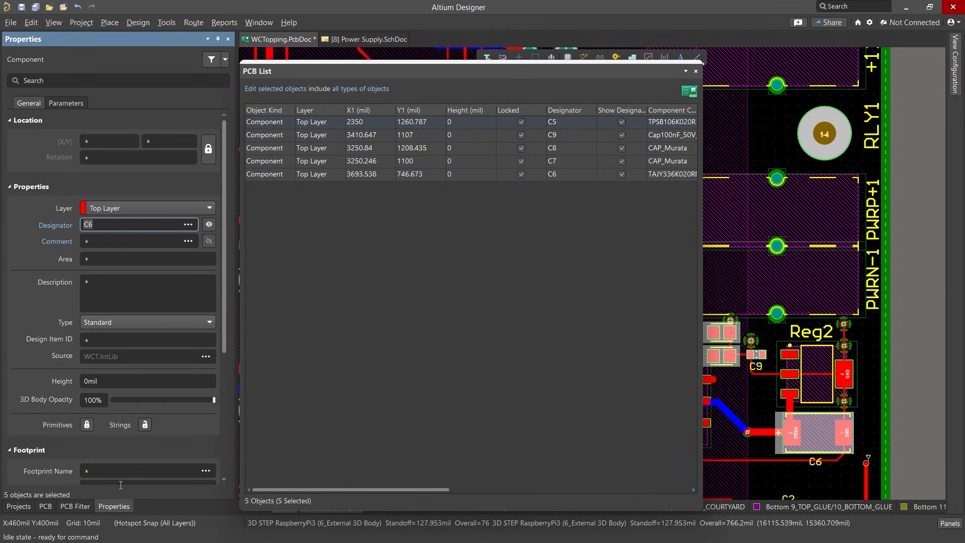
{"action": "left_click", "coordinate": [207, 158]}
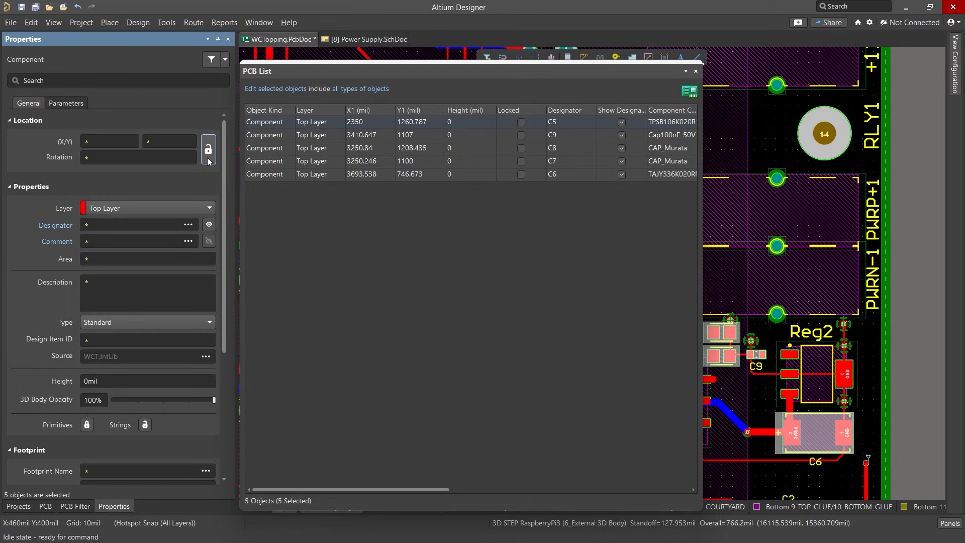